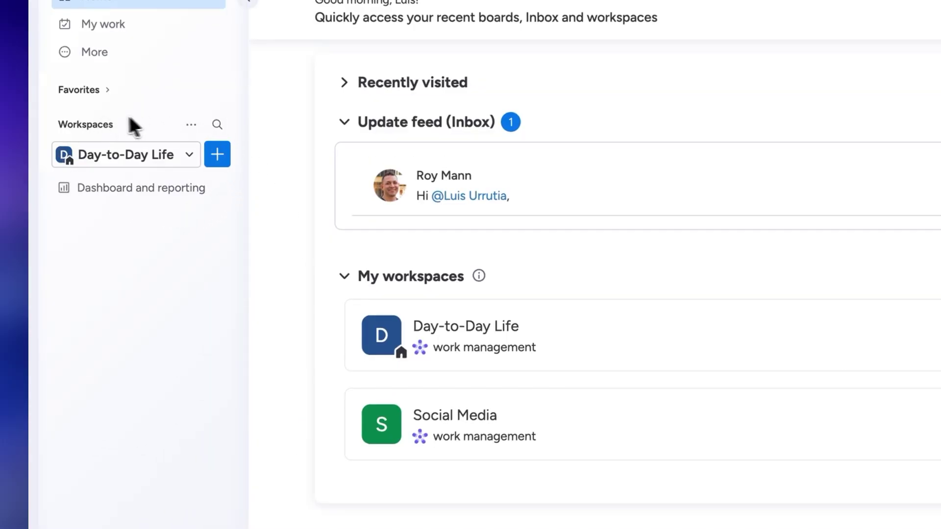
Open the workspace switcher listing Day-to-Day Life, Client Work and Social Media.
left_click(190, 157)
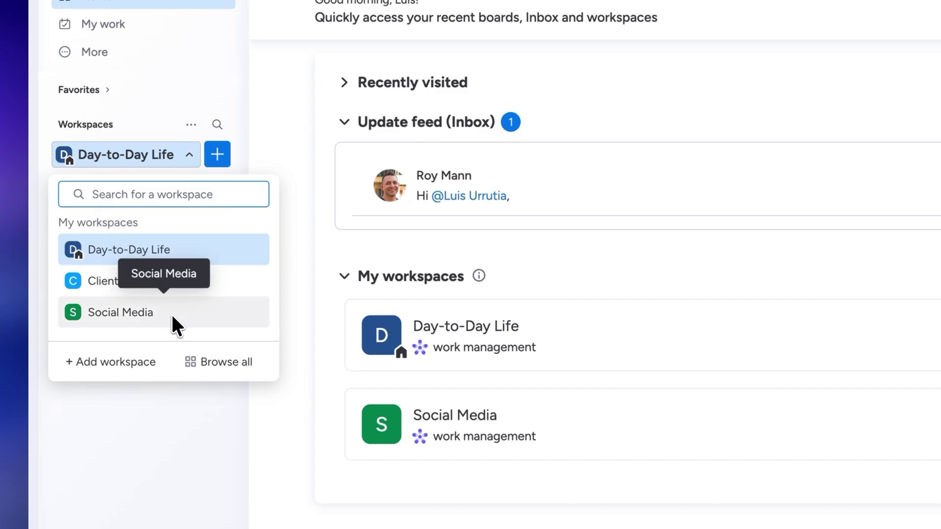
Create a new, empty workspace named Social Media.
left_click(123, 363)
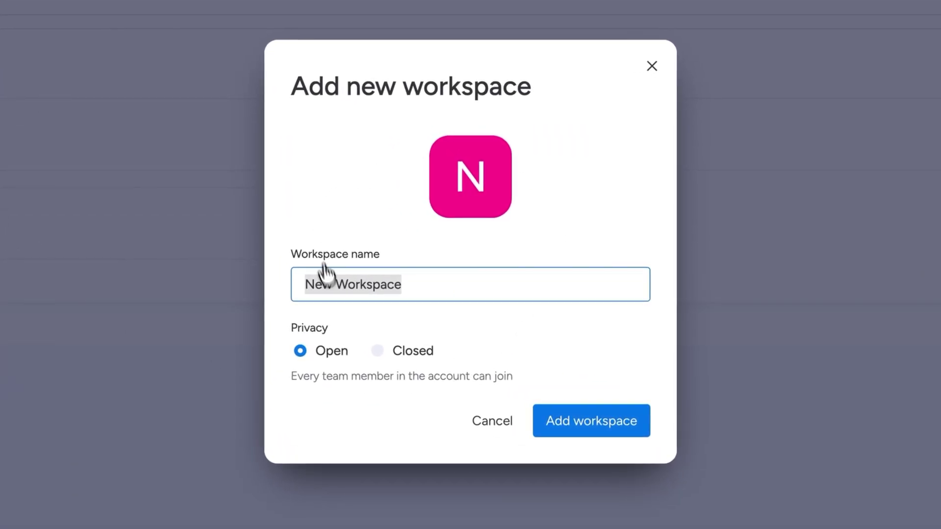
type("V")
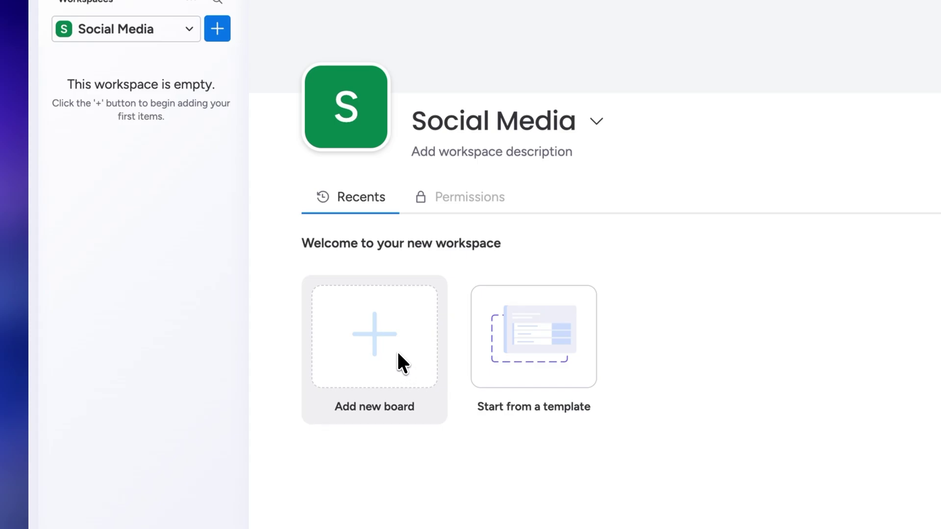
Create a board from the Start from scratch template in the Social Media workspace.
left_click(511, 361)
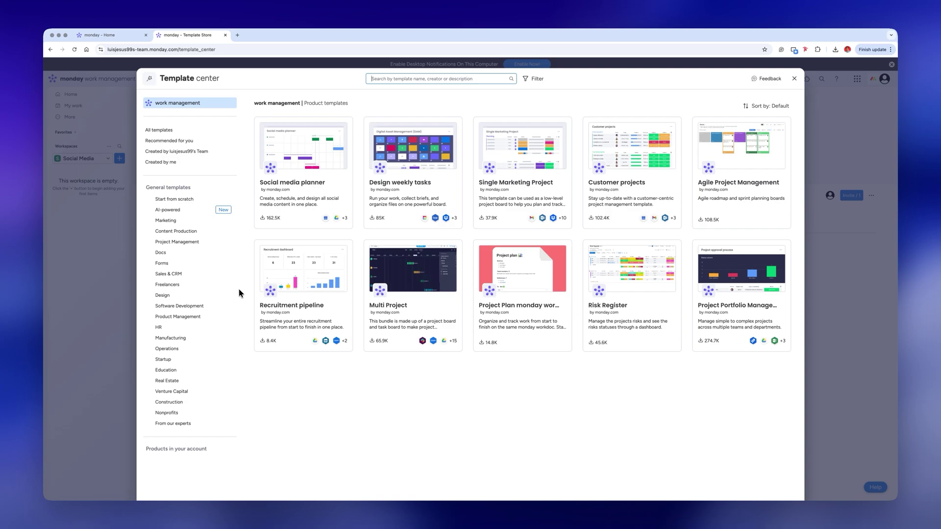
left_click(199, 264)
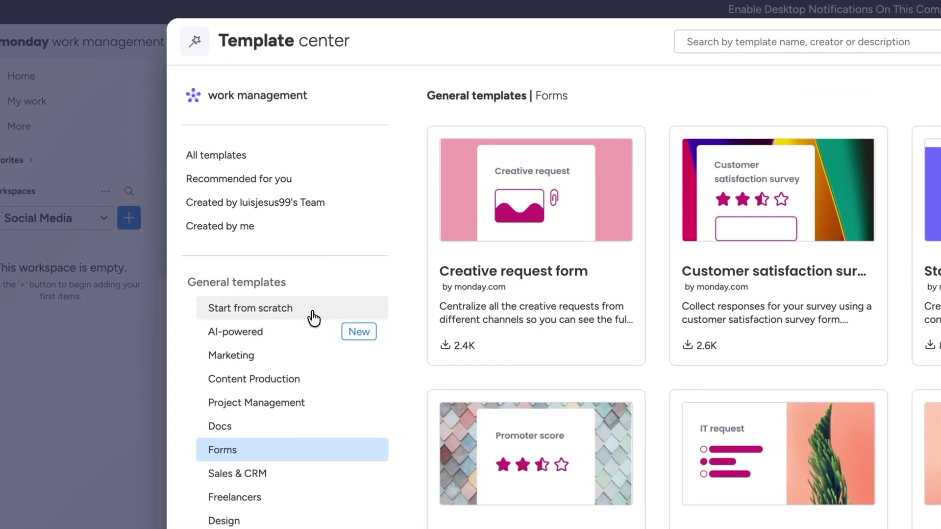
left_click(314, 319)
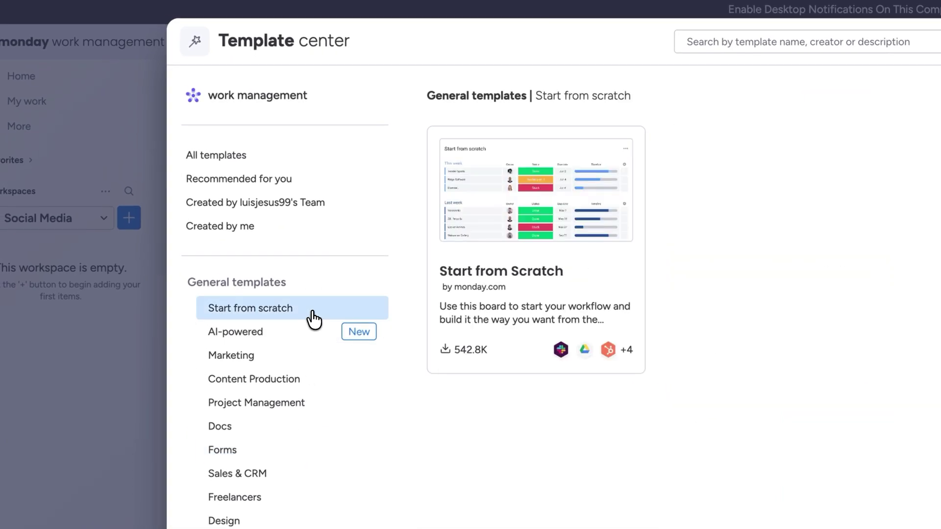
left_click(522, 236)
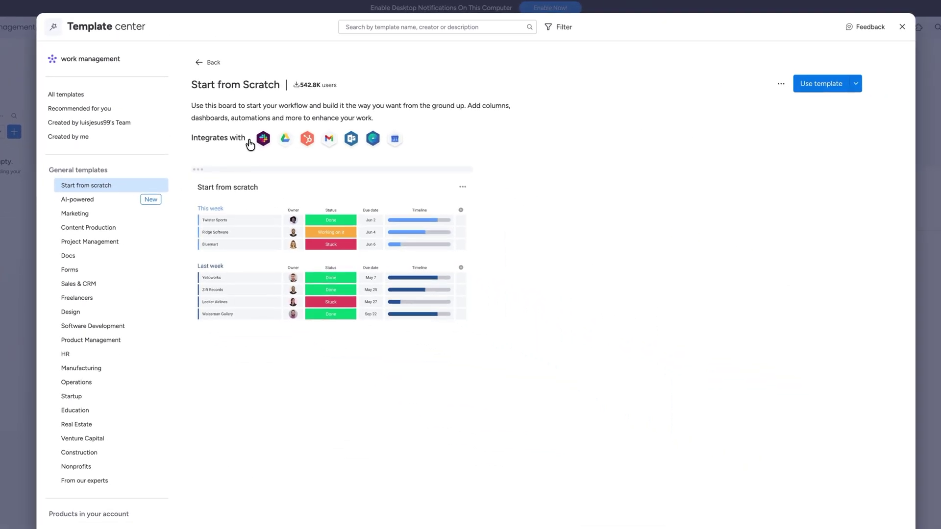
left_click(816, 90)
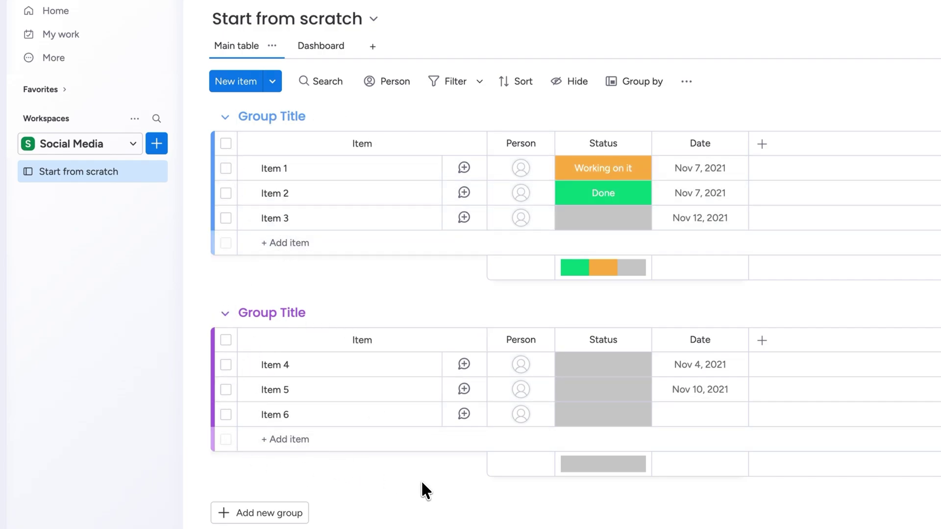
Add a YouTube group and rename the two existing groups Instagram and TikTok.
left_click(284, 514)
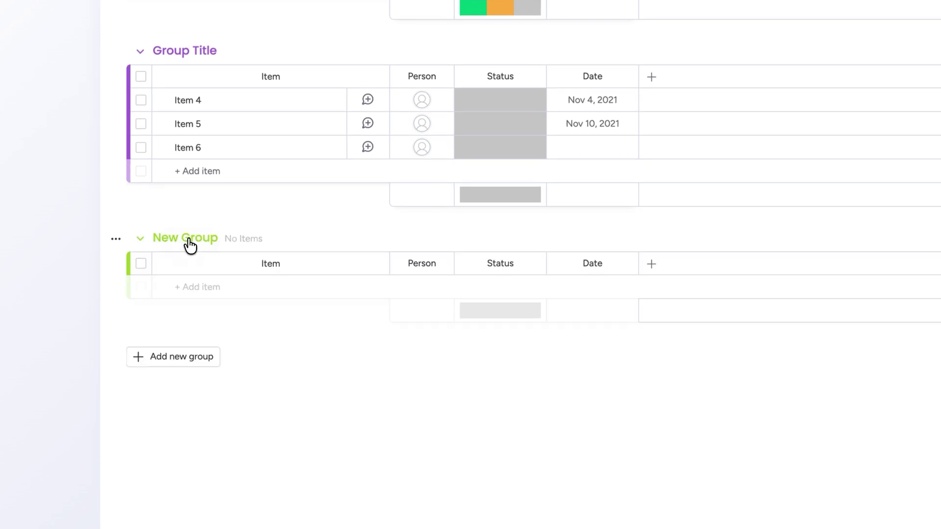
left_click(191, 245)
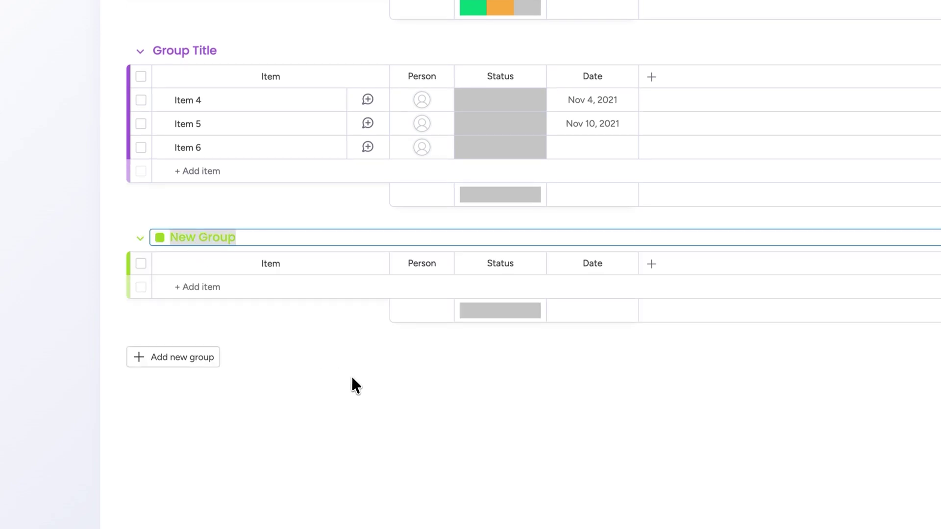
type("YouTube")
left_click(201, 0)
type("Instagram")
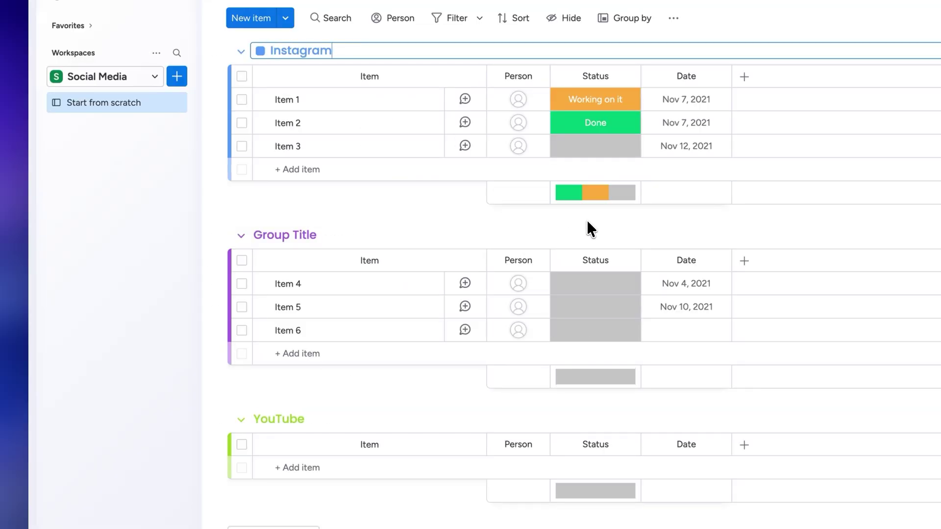
left_click(285, 236)
type("TikTok")
key("Return")
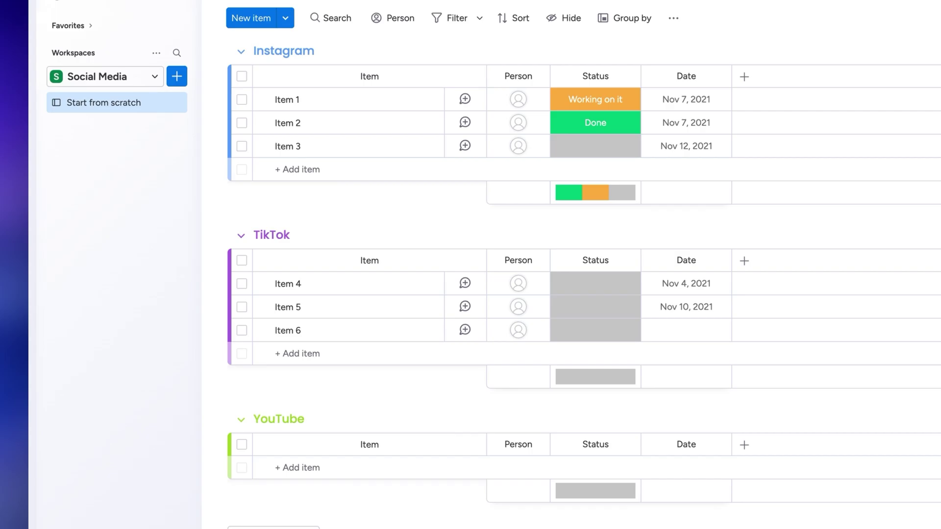
Rename the Status column to Stage.
left_click(603, 79)
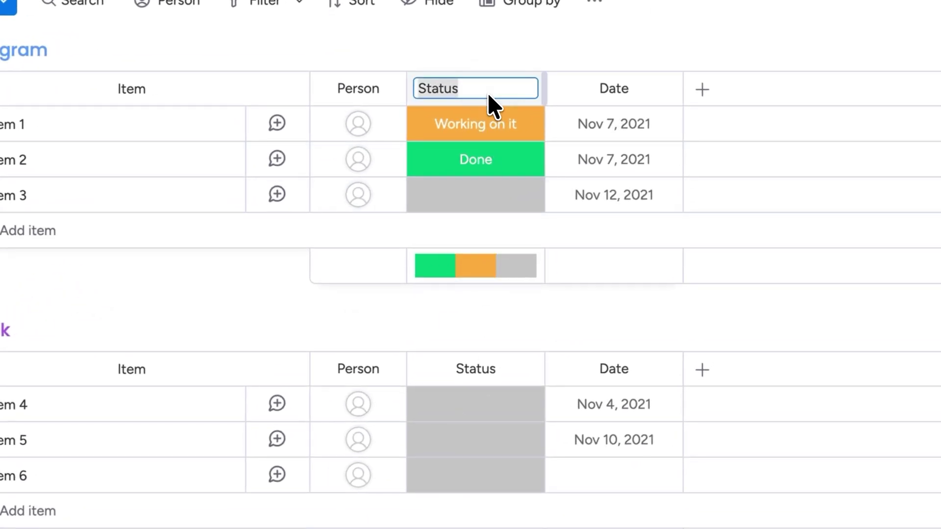
type("Stage")
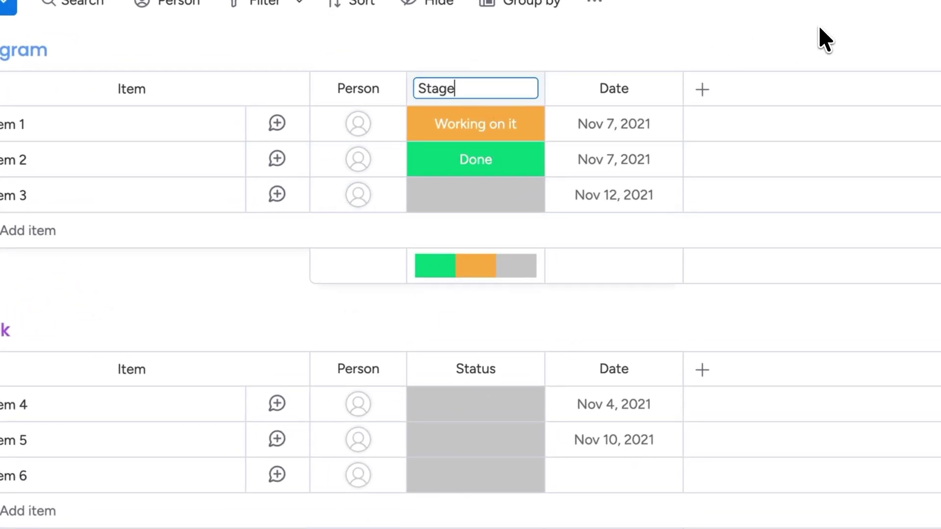
key("Return")
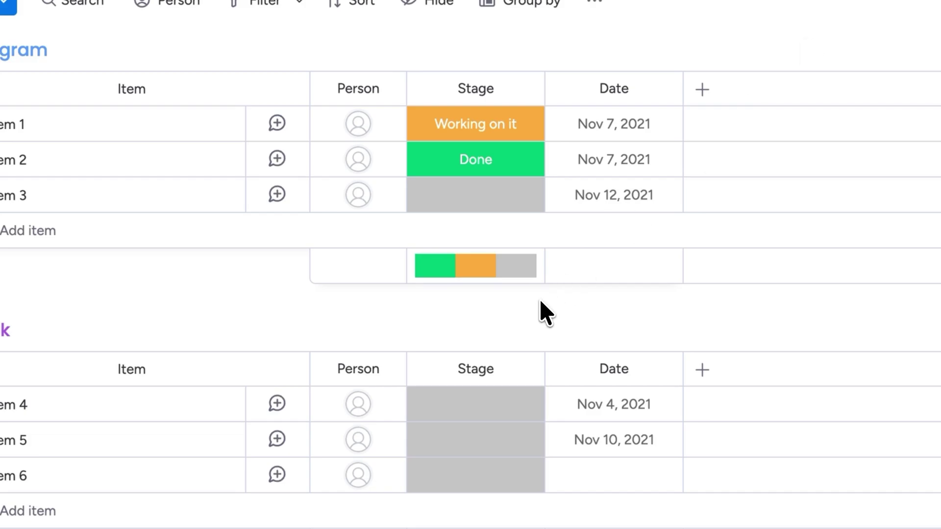
Set the Stage labels to Drafting the idea, Recording, Editing and Published.
left_click(476, 127)
left_click(478, 393)
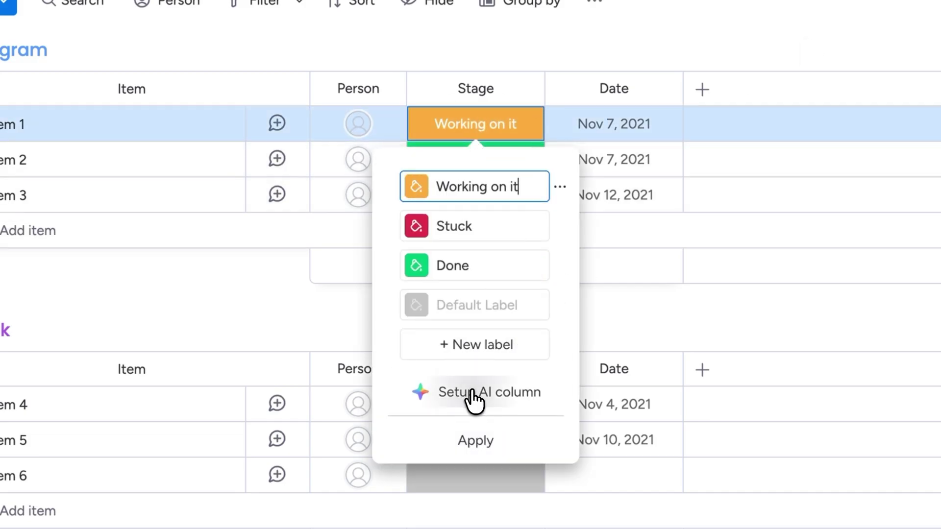
left_click(478, 189)
key("ctrl+a")
type("Drafting the idea")
left_click(496, 230)
type("Recording")
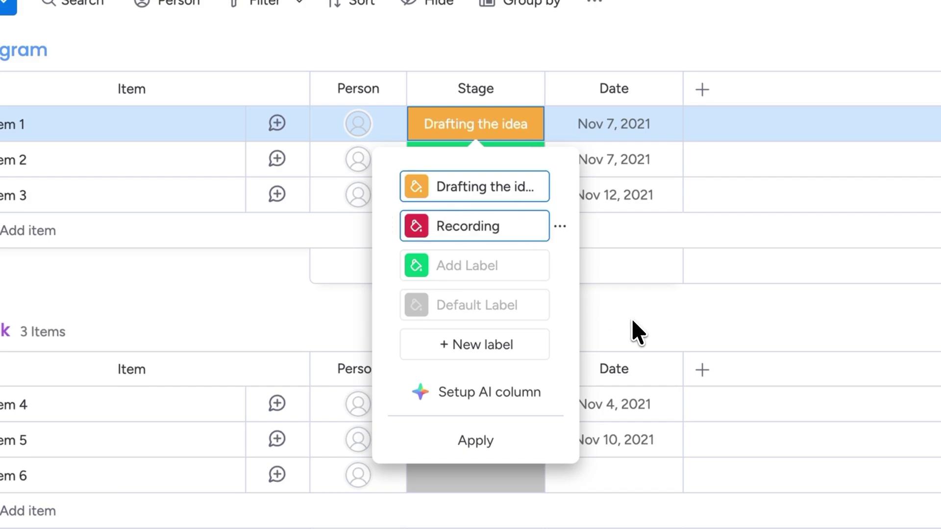
key("Tab")
type("Editing")
left_click(475, 346)
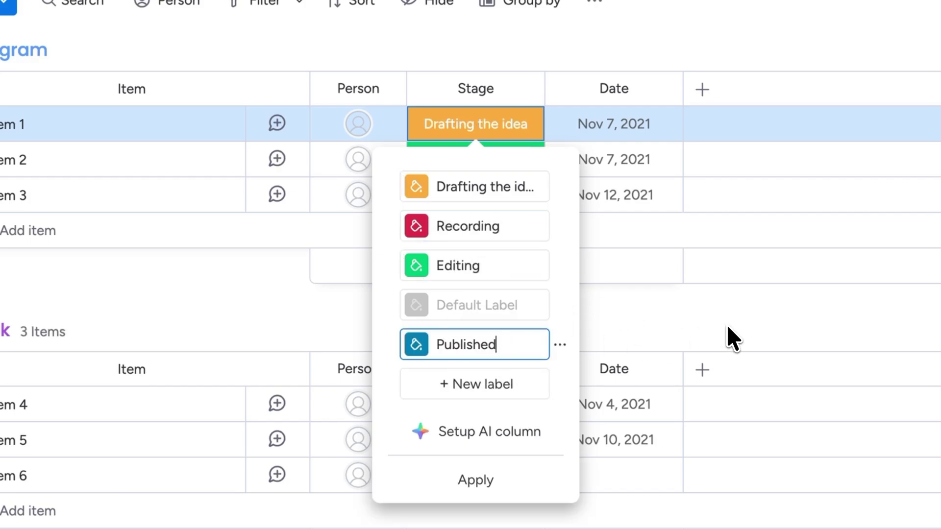
left_click_drag(387, 346, 388, 305)
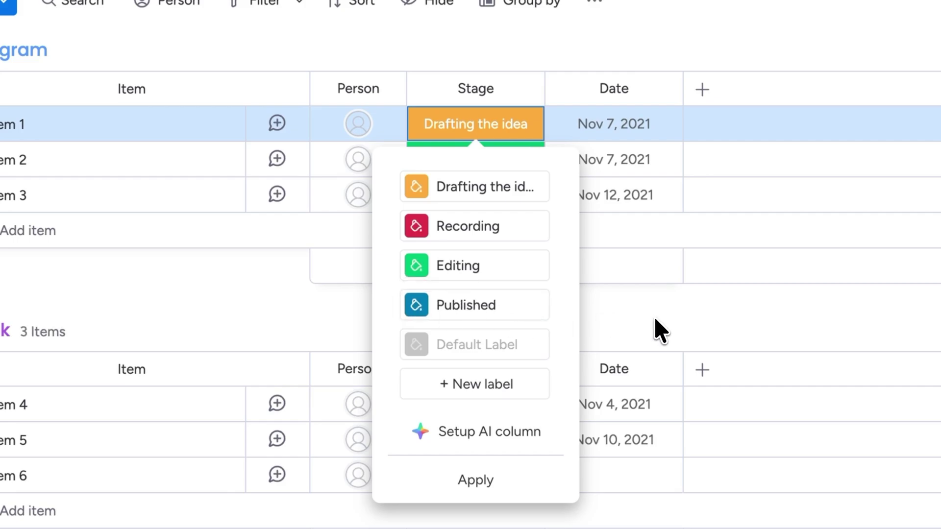
left_click(487, 481)
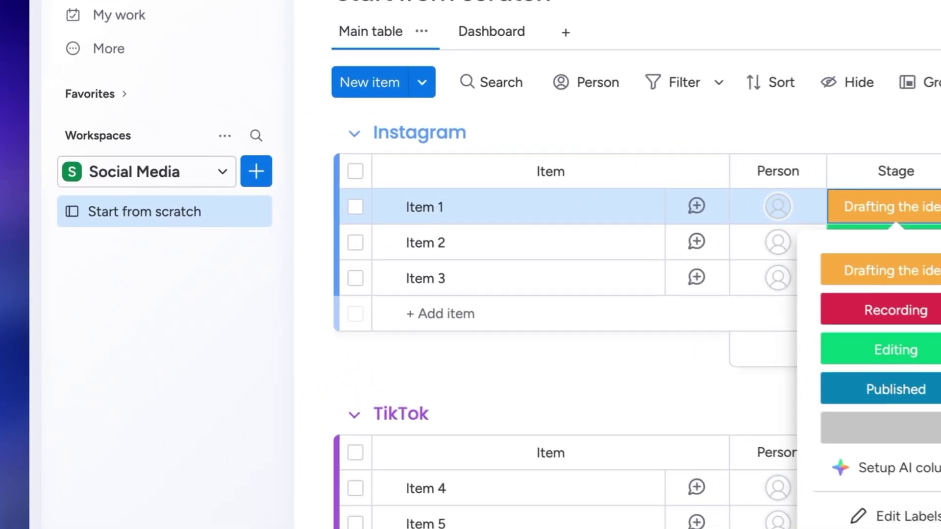
Retitle the first Instagram item with a 'Video abou…' post title.
left_click(177, 172)
left_click(443, 209)
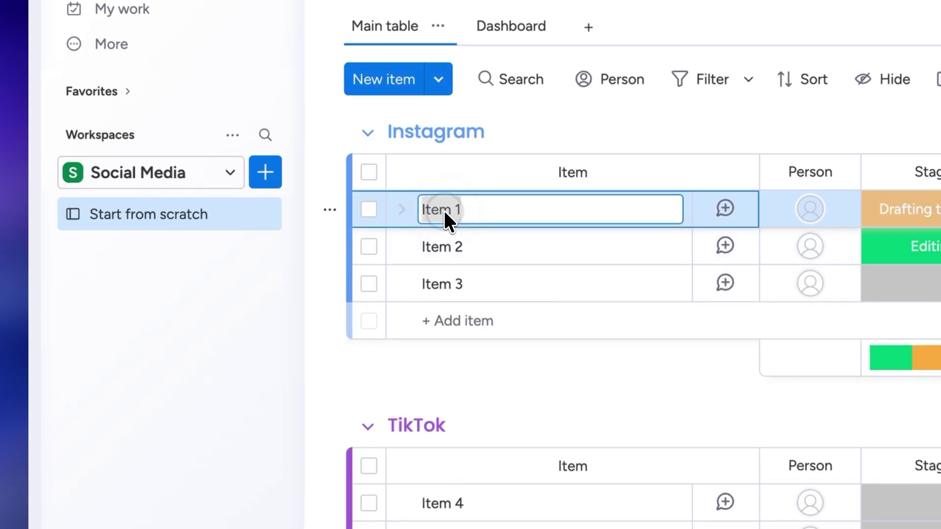
type("Video abou")
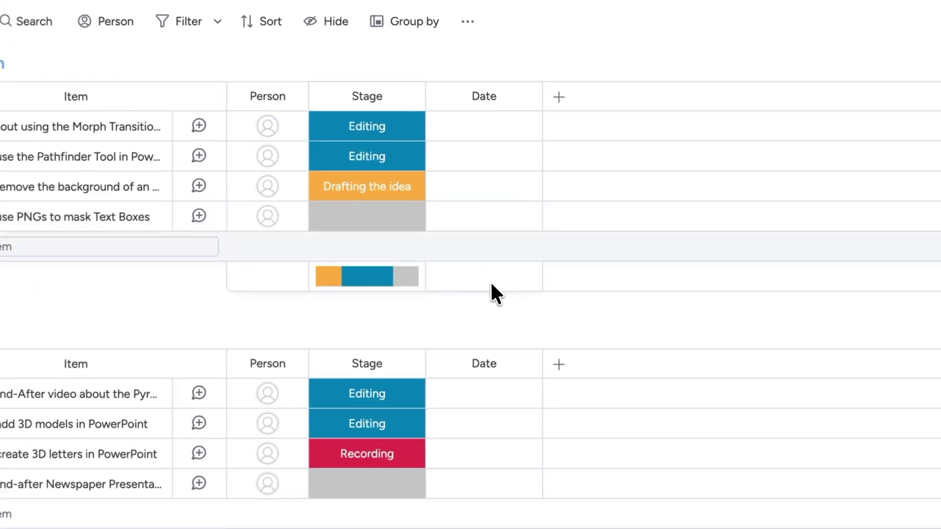
Set the first two posts' dates to August 5 and August 7.
left_click(493, 121)
left_click(455, 178)
left_click(409, 465)
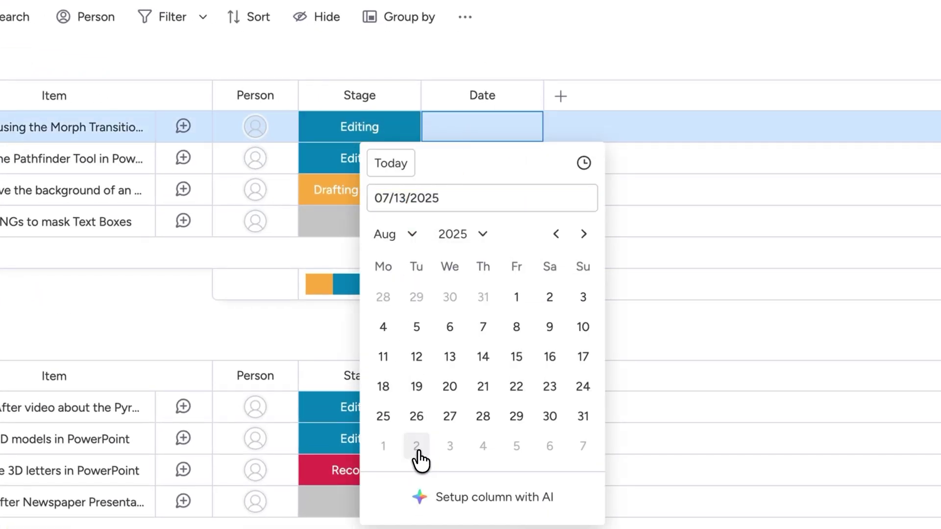
left_click(418, 327)
left_click(474, 158)
left_click(409, 265)
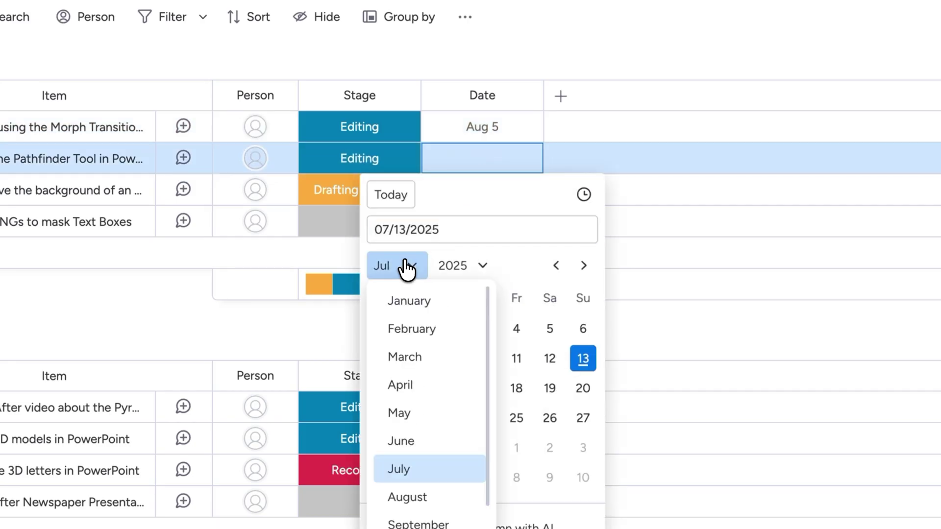
left_click(413, 487)
left_click(483, 358)
Set the third and fourth posts' dates to August 13 and August 15.
left_click(470, 189)
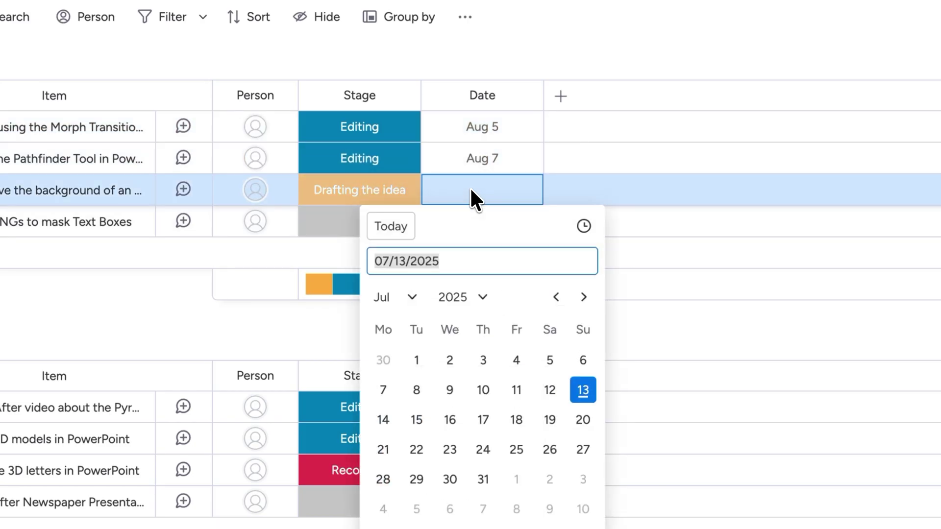
left_click(409, 297)
left_click(412, 524)
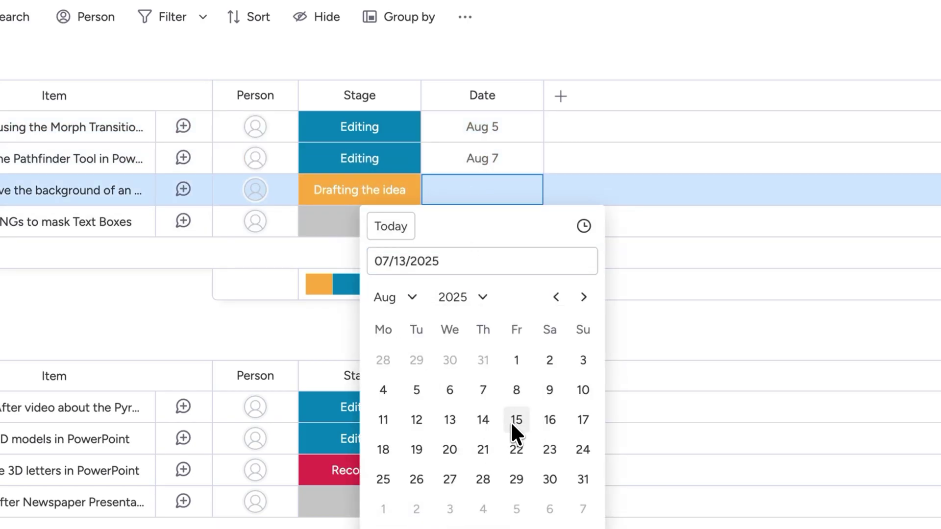
left_click(450, 419)
left_click(470, 218)
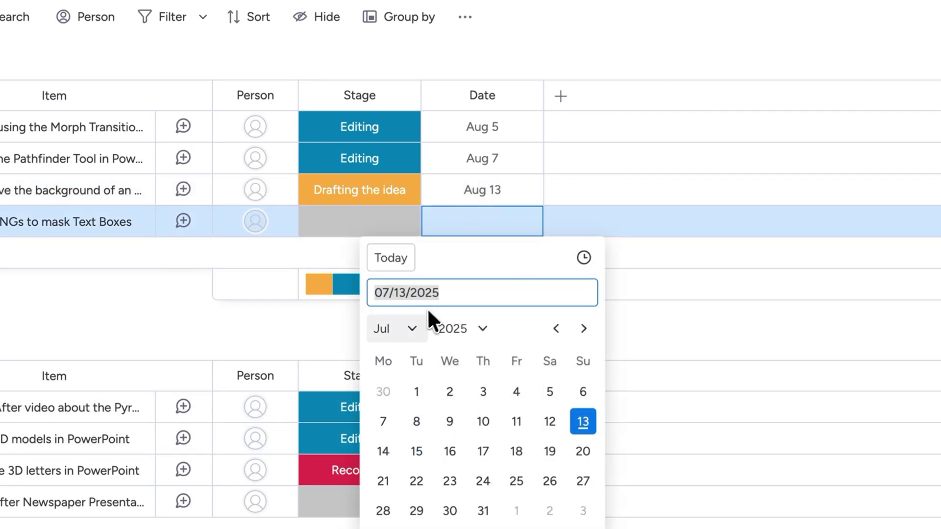
left_click(410, 329)
left_click(413, 524)
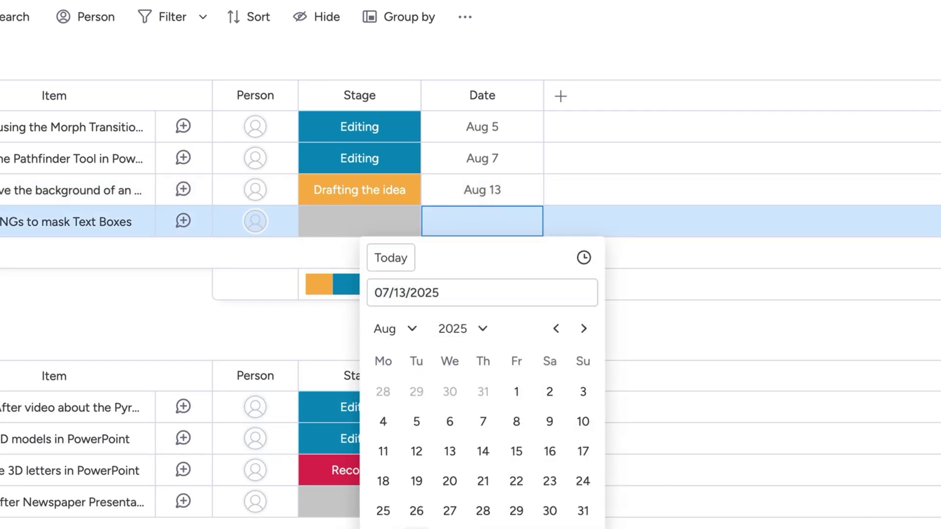
left_click(516, 451)
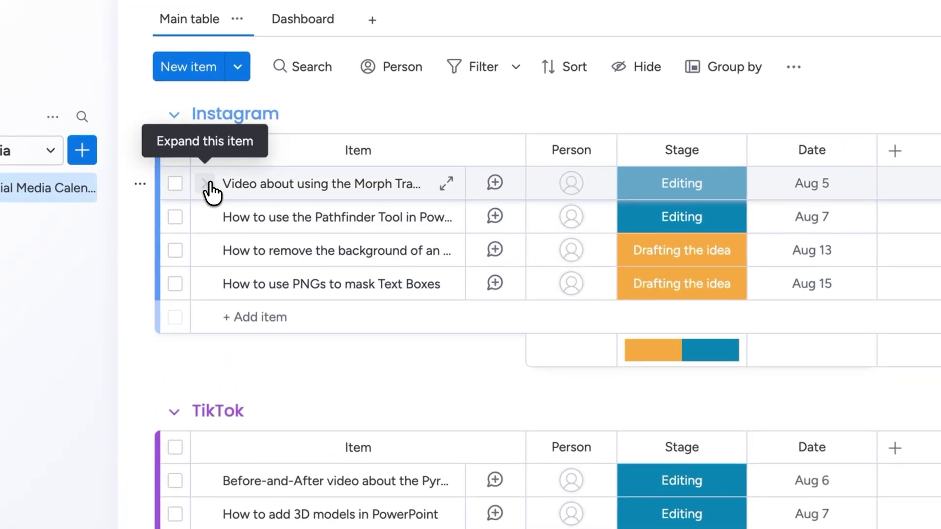
Add a 'Source the Images for this pres…' subitem under the Morph Transition post.
left_click(198, 122)
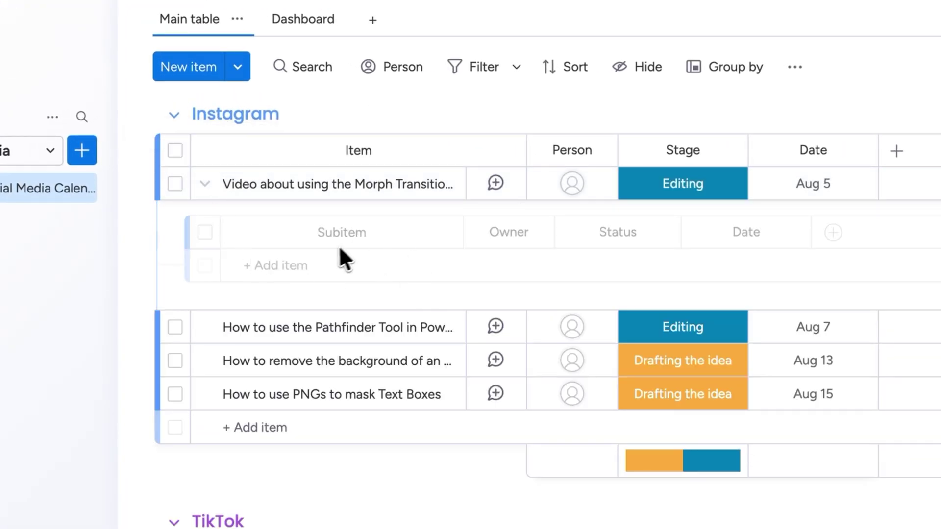
left_click(245, 160)
type("Source th")
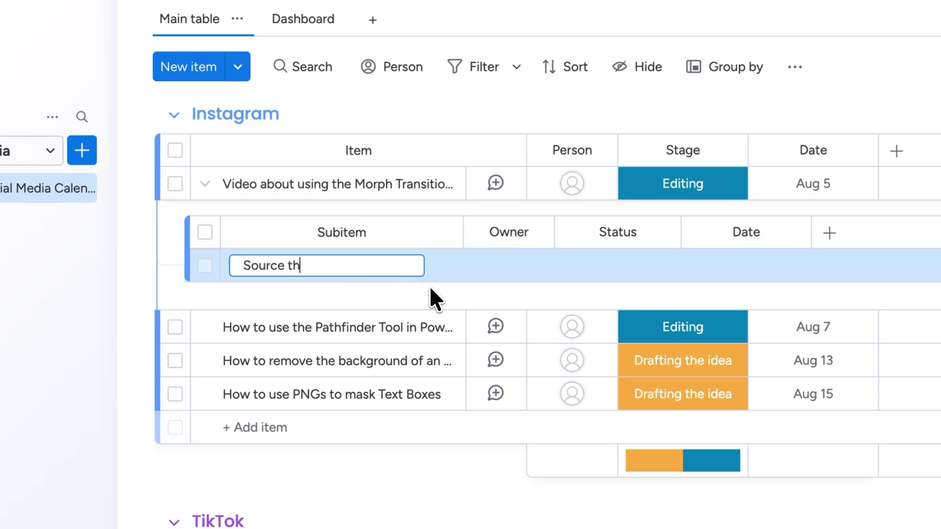
type("e Images for this pres")
key("Return")
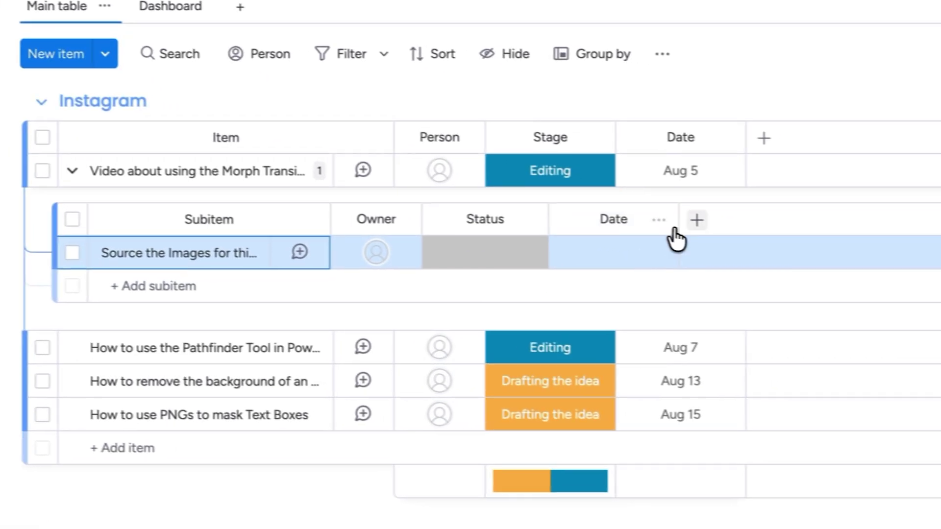
Add a Link column to the subitems.
left_click(696, 221)
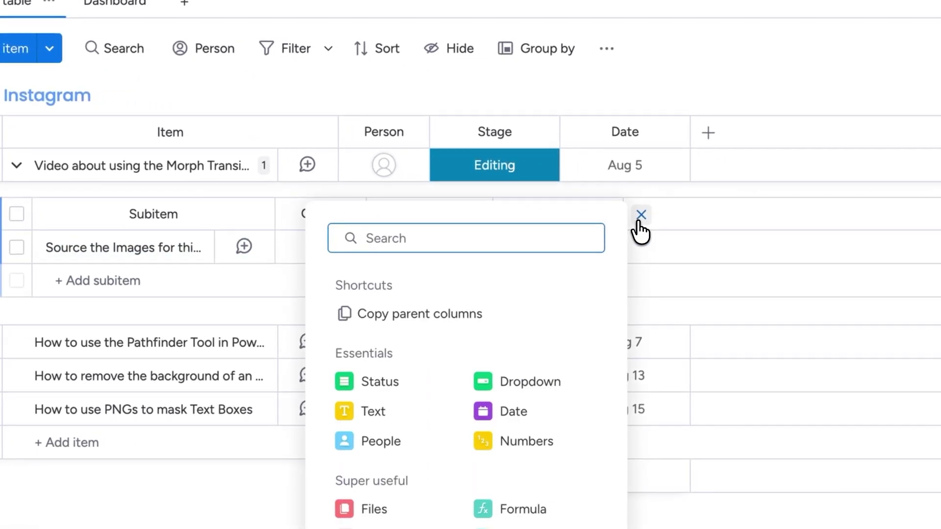
type("website")
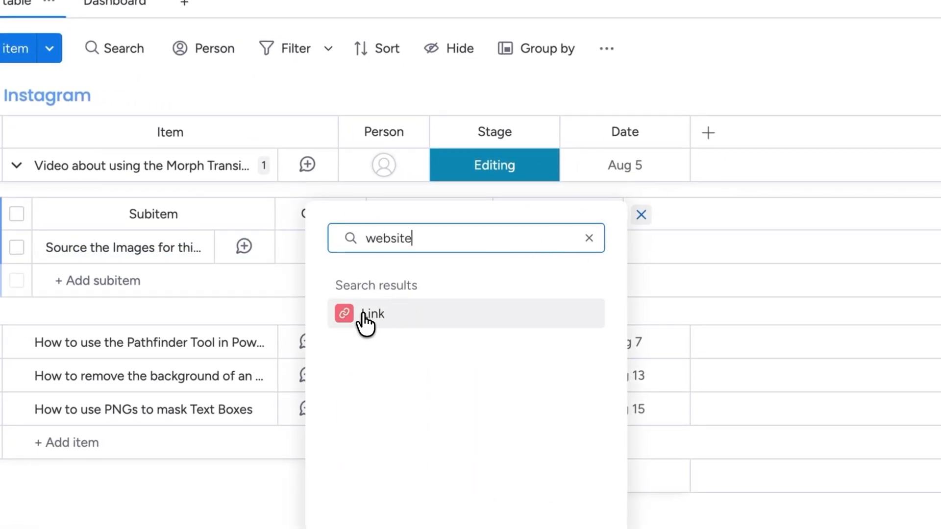
left_click(365, 316)
left_click(676, 246)
type("www.unsplash.com")
left_click(386, 343)
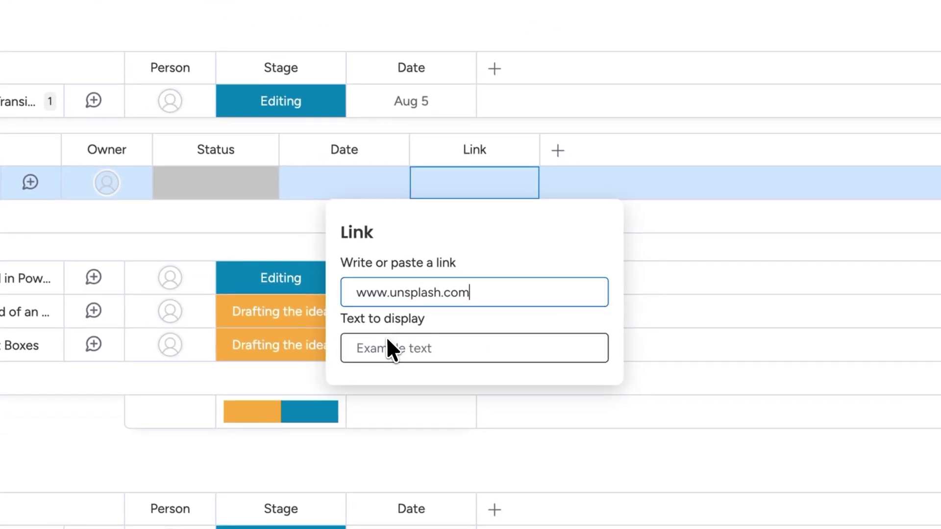
type("Image Selection")
key("Return")
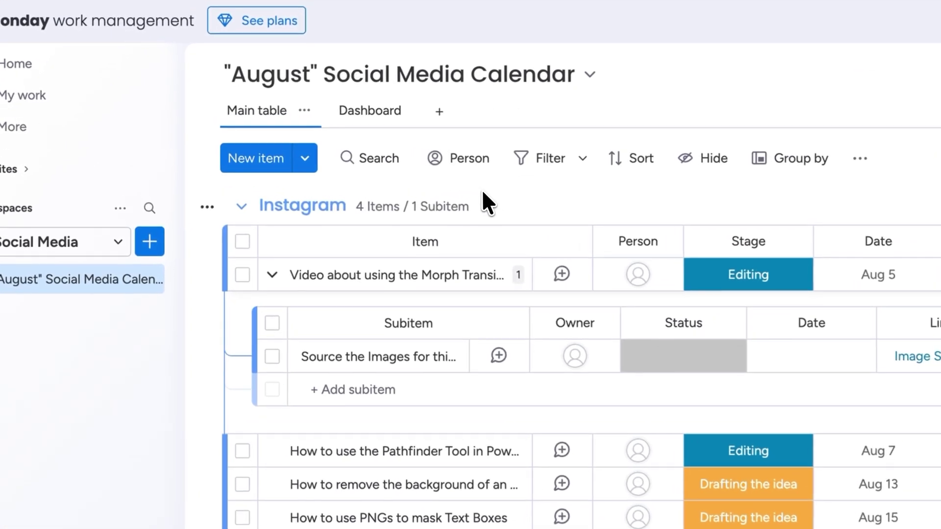
Add a Kanban view and move the PowerPoint Trick, Pathfinder Tool and Newspaper cards to Recording.
left_click(223, 111)
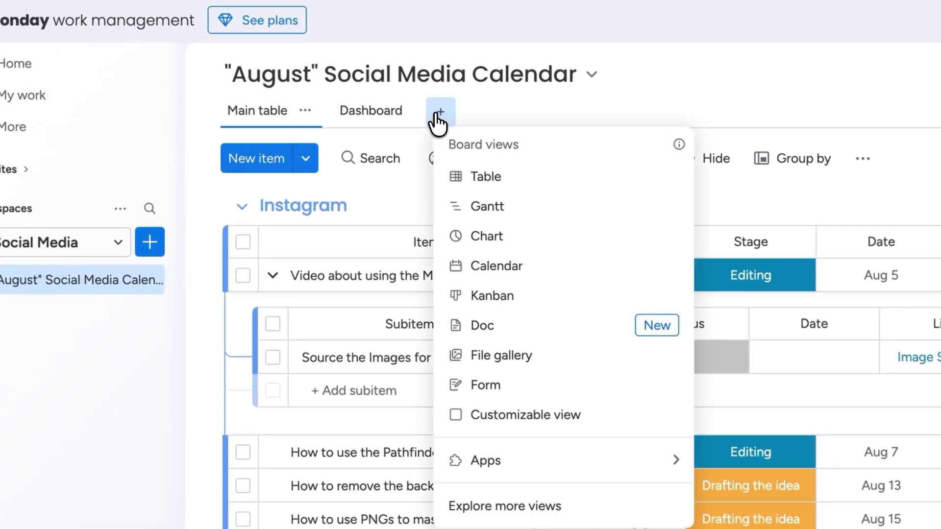
left_click(494, 300)
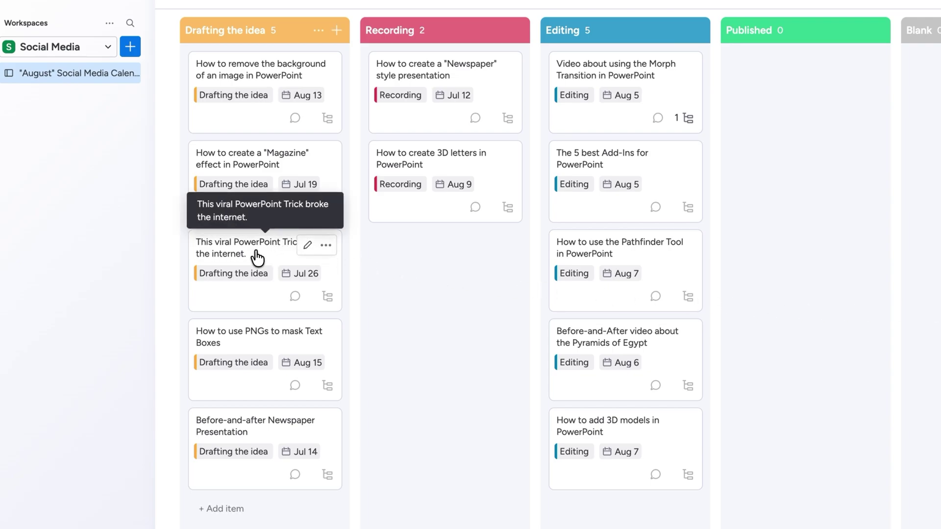
left_click_drag(237, 294, 405, 293)
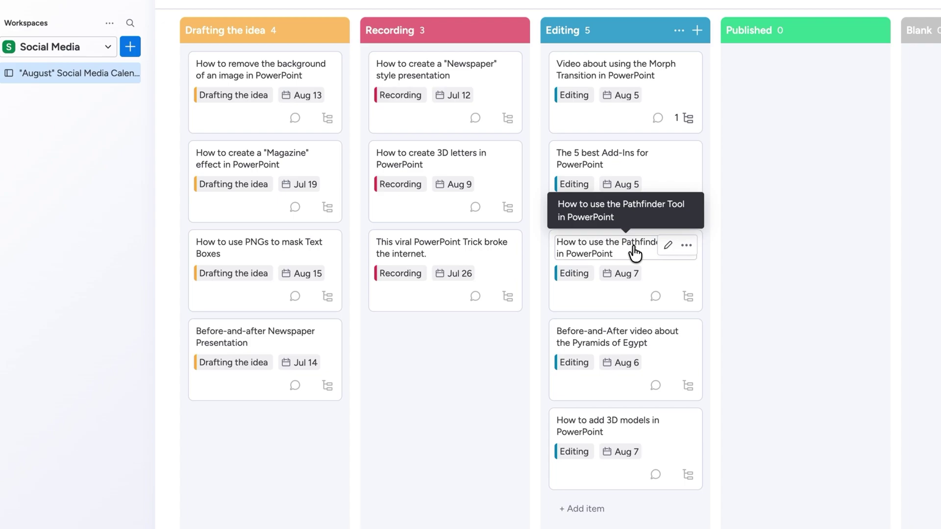
left_click_drag(675, 279, 493, 365)
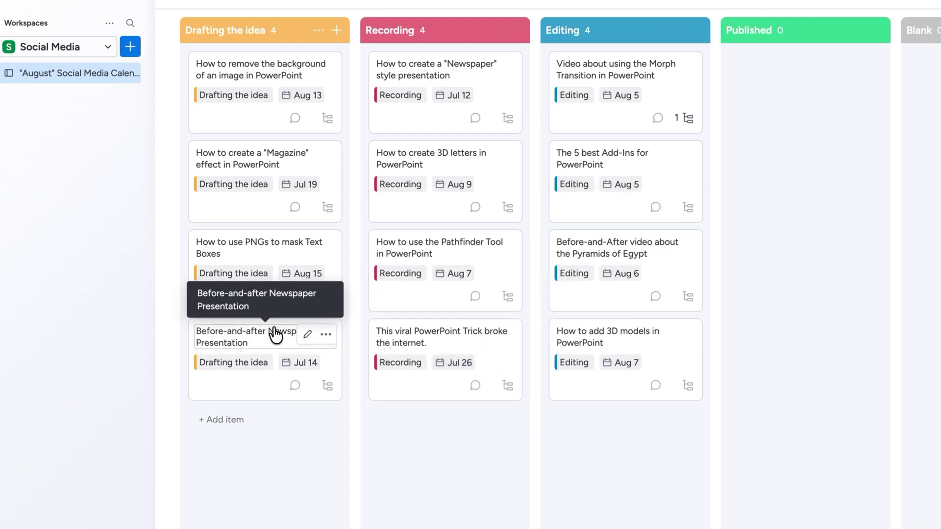
left_click_drag(273, 335, 457, 374)
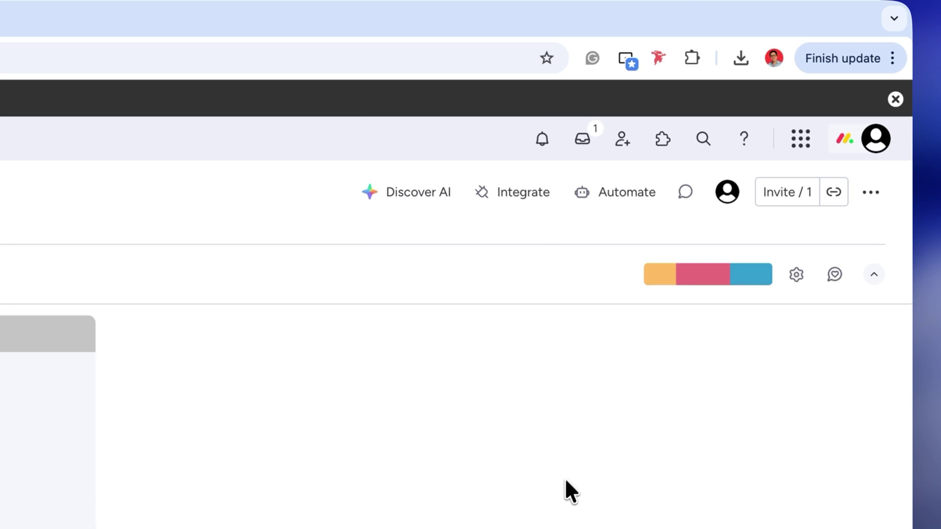
Open the board's Automations center and scroll through the automation templates.
left_click(627, 204)
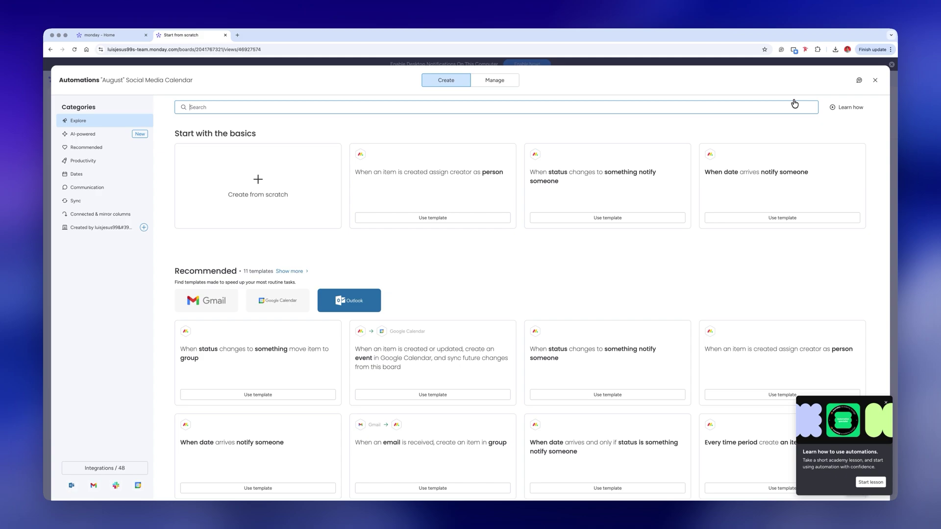
scroll(706, 274, "down", 5)
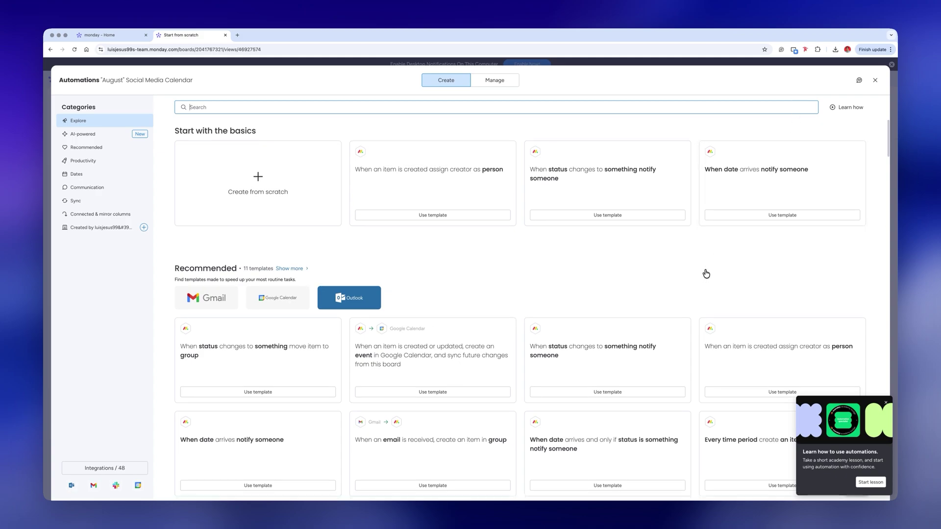
scroll(705, 274, "down", 6)
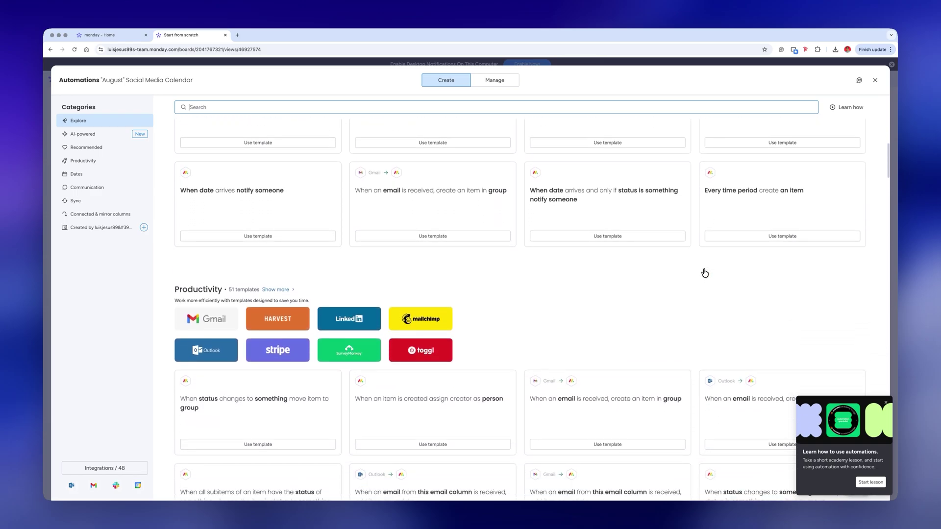
scroll(559, 278, "down", 2)
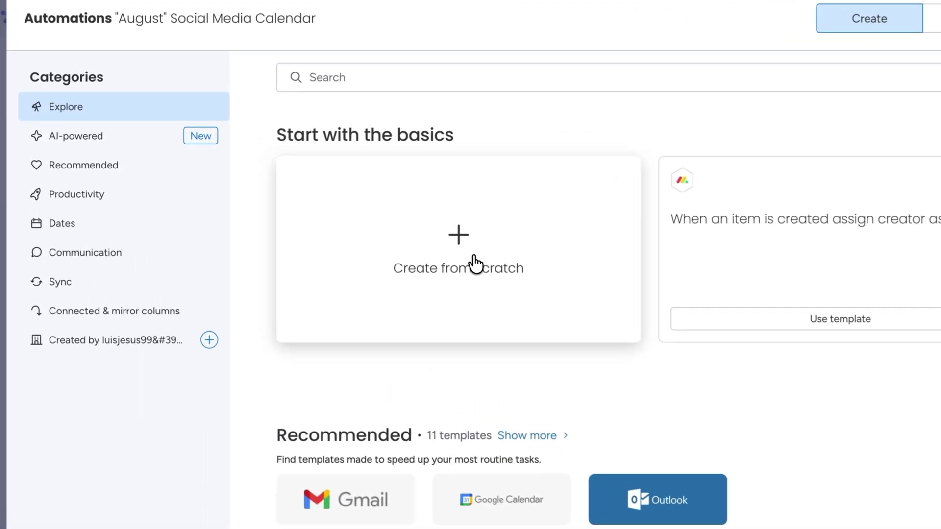
Build the automation 'When Stage changes to Published, archive item' from scratch and return to the Kanban board.
left_click(475, 265)
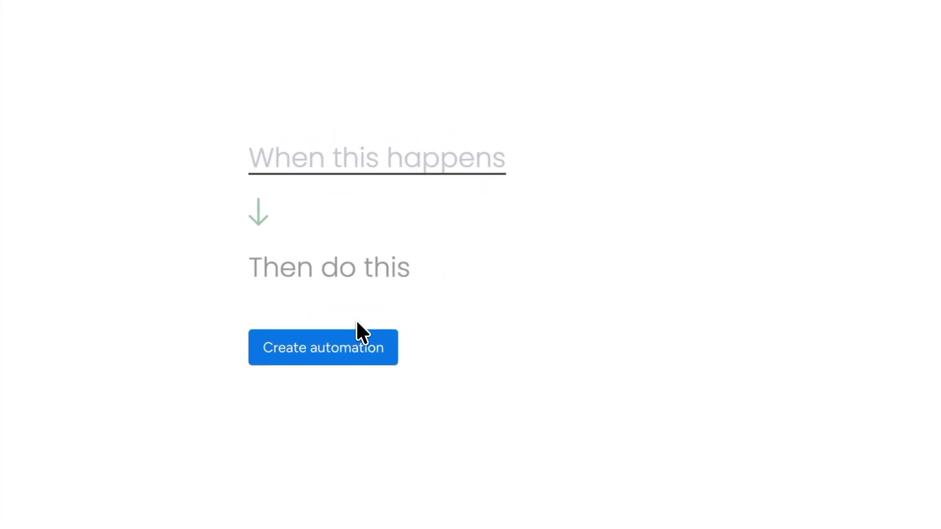
left_click(440, 120)
left_click(368, 256)
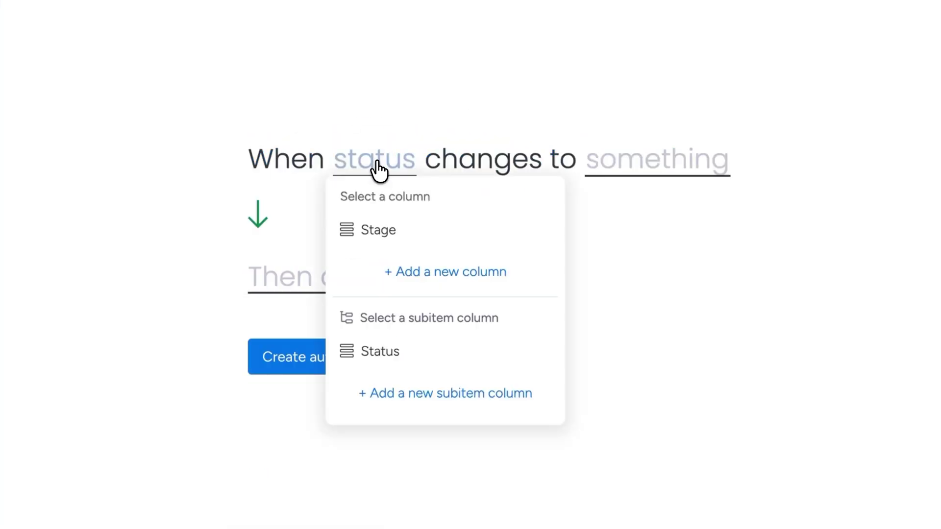
left_click(377, 229)
left_click(645, 159)
scroll(657, 245, "down", 1)
left_click(668, 352)
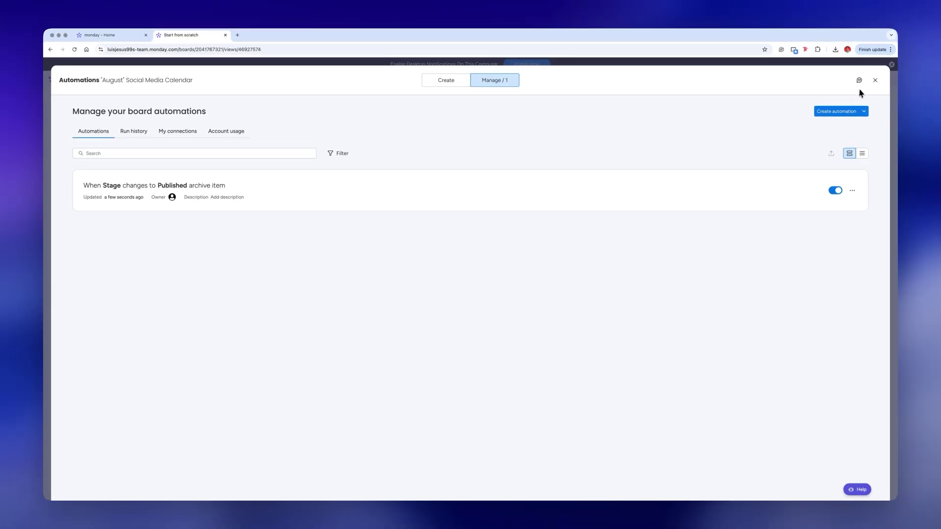
left_click(875, 79)
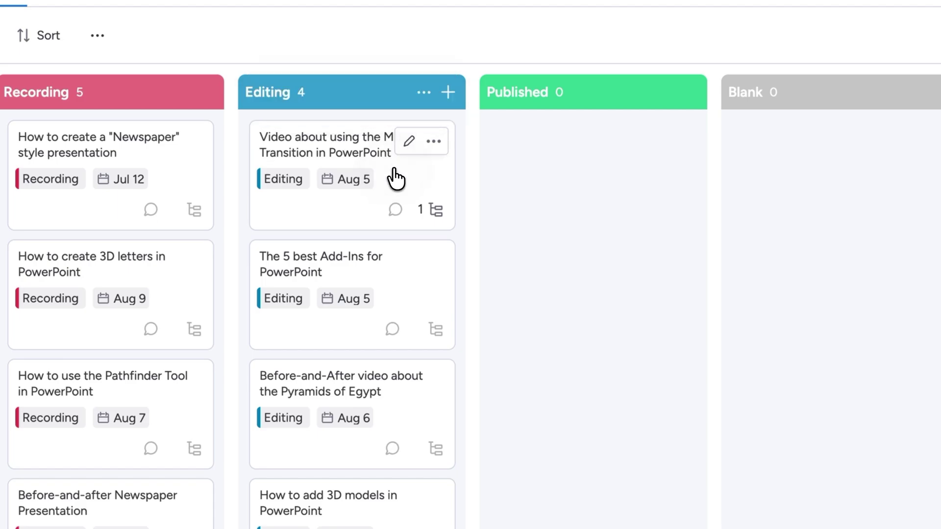
Drag the Morph Transition card from Editing into the Published column.
left_click_drag(395, 176, 605, 185)
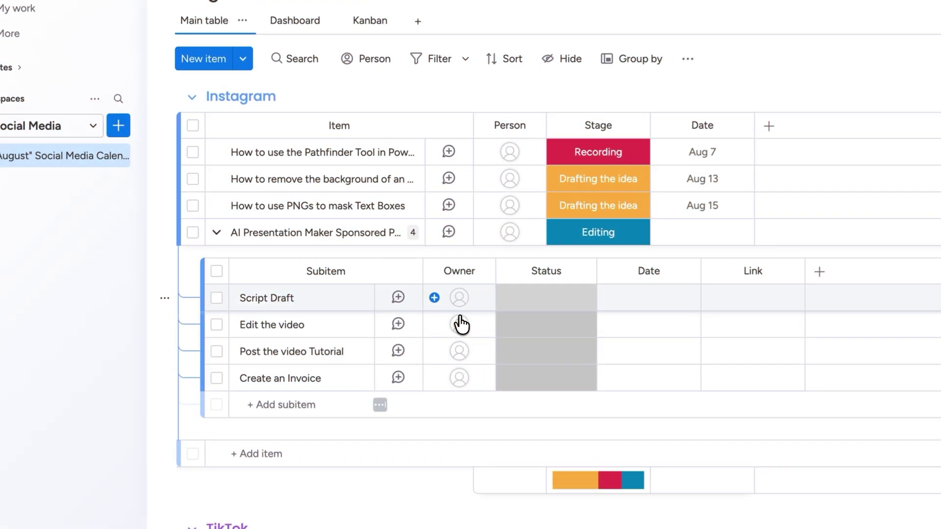
Base the Owner column's AI autofill on Subitem name and add three assignable team members.
left_click(466, 303)
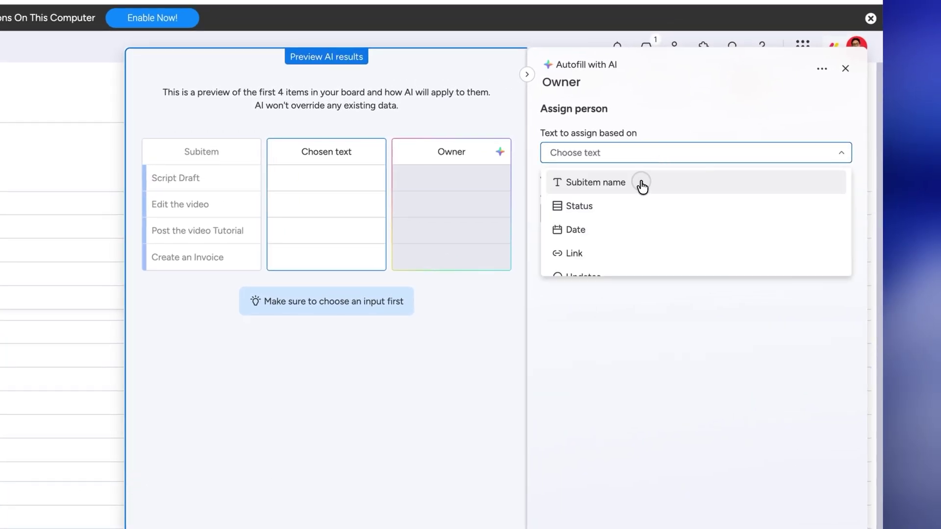
left_click(642, 186)
left_click(573, 216)
left_click(594, 295)
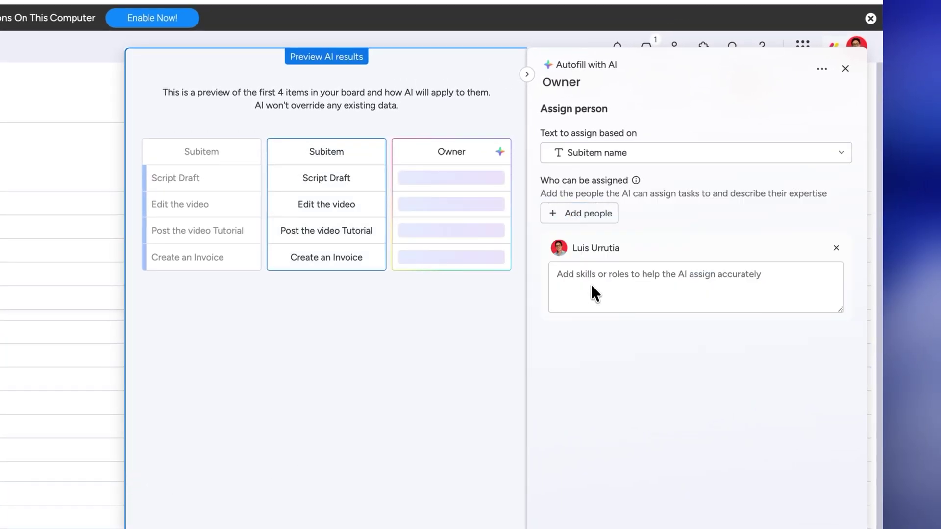
left_click(578, 213)
left_click(593, 301)
left_click(595, 214)
left_click(559, 300)
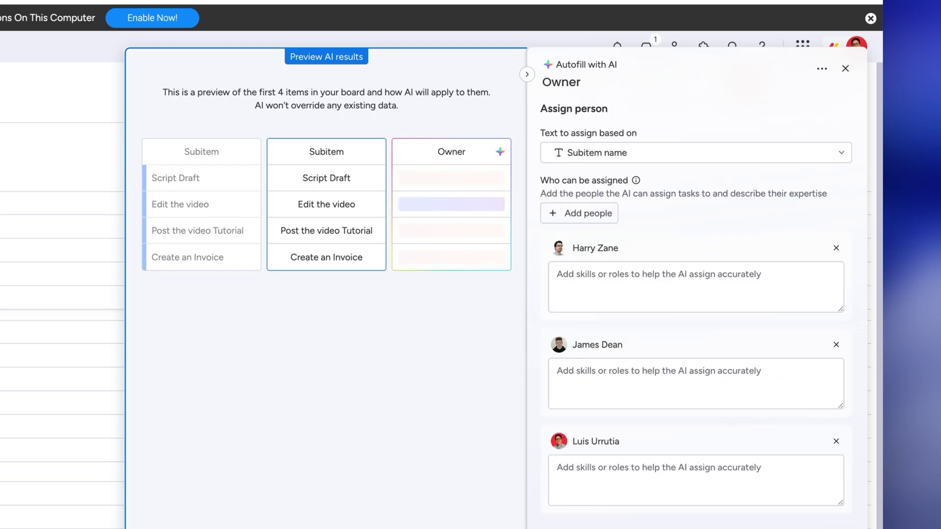
Paste the team members' skill descriptions, such as the finance manager's and video editor's roles.
scroll(585, 239, "down", 1)
left_click(584, 238)
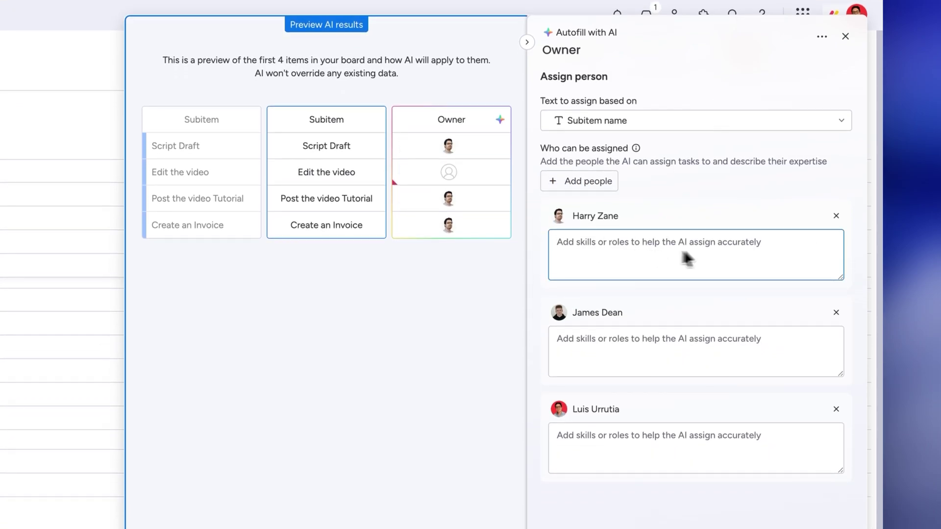
type("Manages finances and oversees invoices, especially for sponsored posts, ensuring accurate tracking and timely payments.")
type("Edits video content, ensuring high-quality visuals, smooth pacing, and platform-optimized formats for maximum viewer retention.")
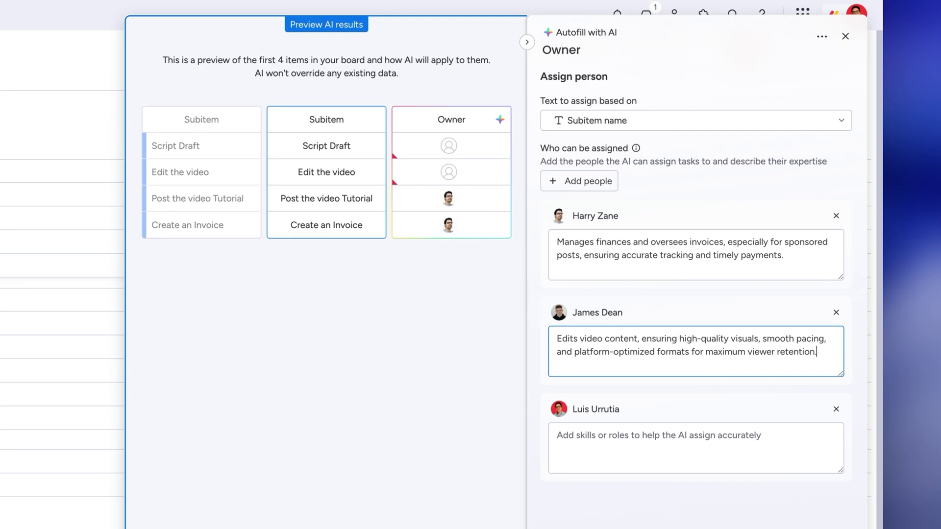
left_click(607, 435)
type("Drafts content ideas, records videos, and manages posting across platforms to drive engagement and brand visibility.")
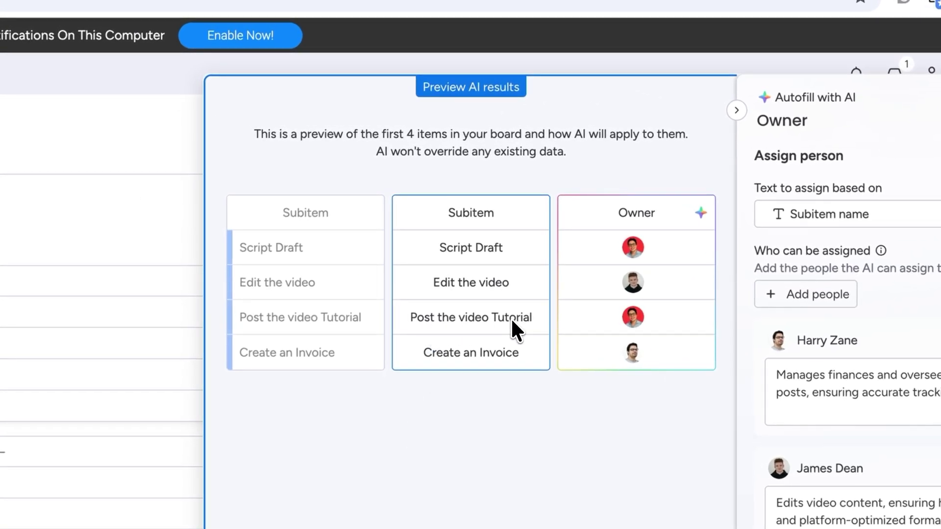
mouse_move(631, 328)
mouse_move(632, 363)
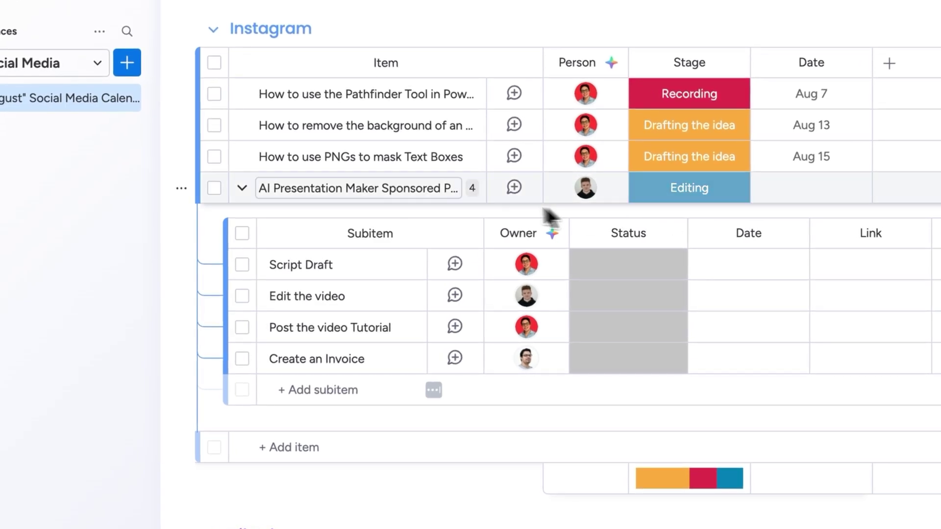
Add the subitem 'Edit this video in 16:9 format' under the PNGs to mask Text Boxes video.
left_click(242, 157)
type("Edit thi")
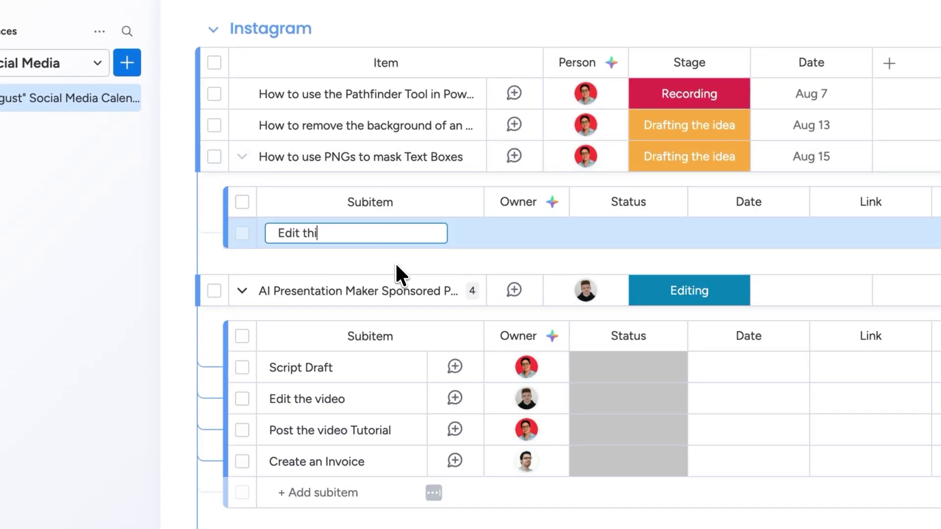
type("s video in 16:9 format")
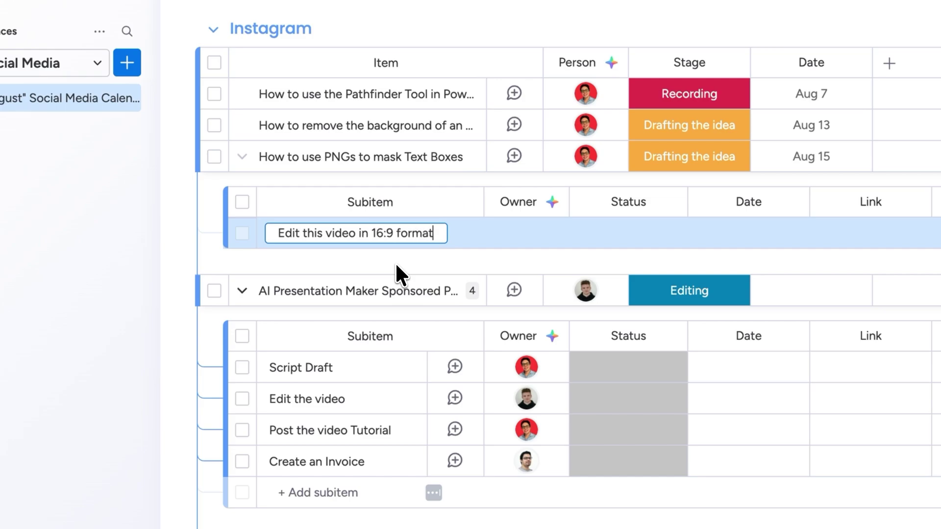
key("Return")
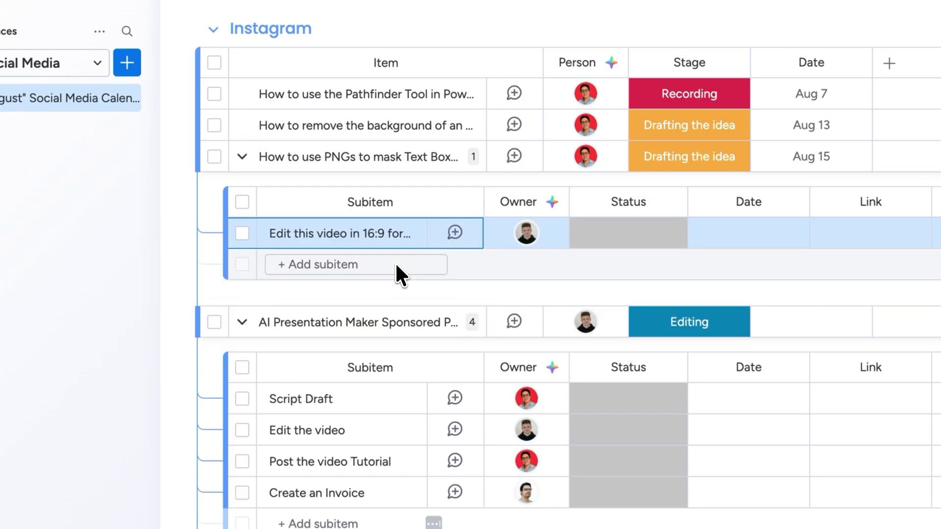
mouse_move(522, 232)
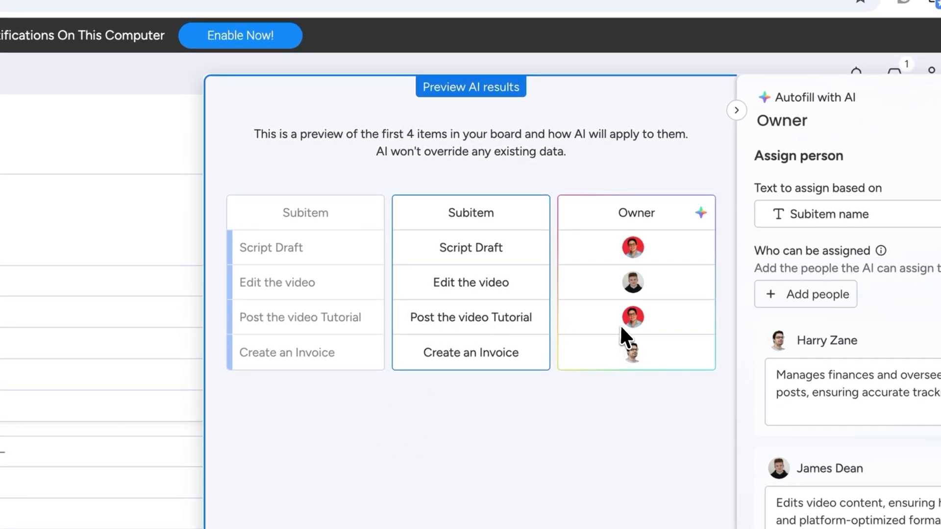
Review the owner the AI assigned to each subitem in the Owner autofill preview.
mouse_move(630, 323)
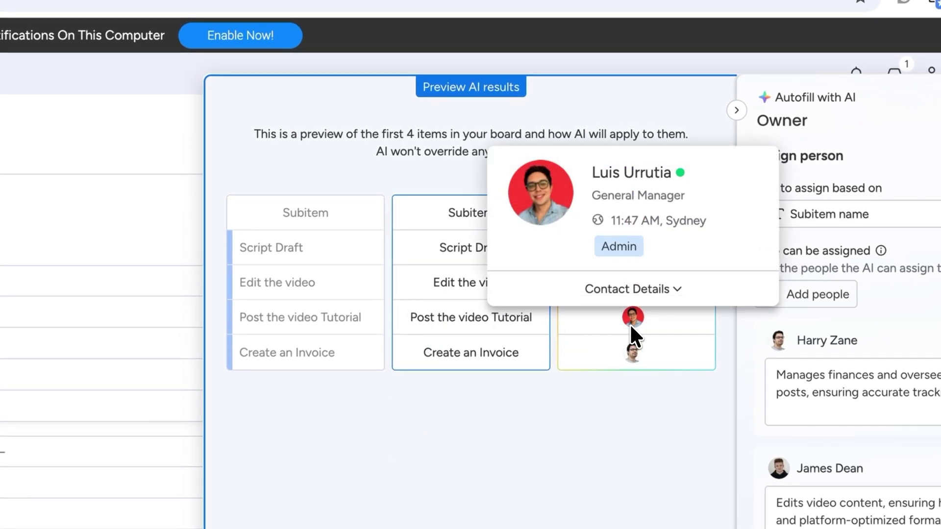